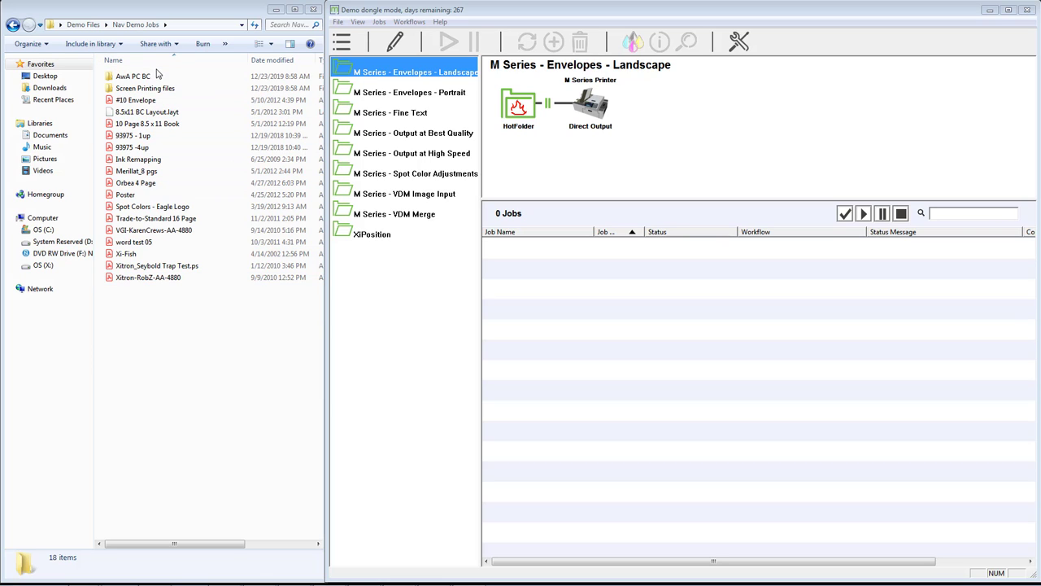
Submit the file InfoTech Static Background - no indicia from the GMA folder to the M Series - Envelopes - Landscape workflow.
key("BackSpace")
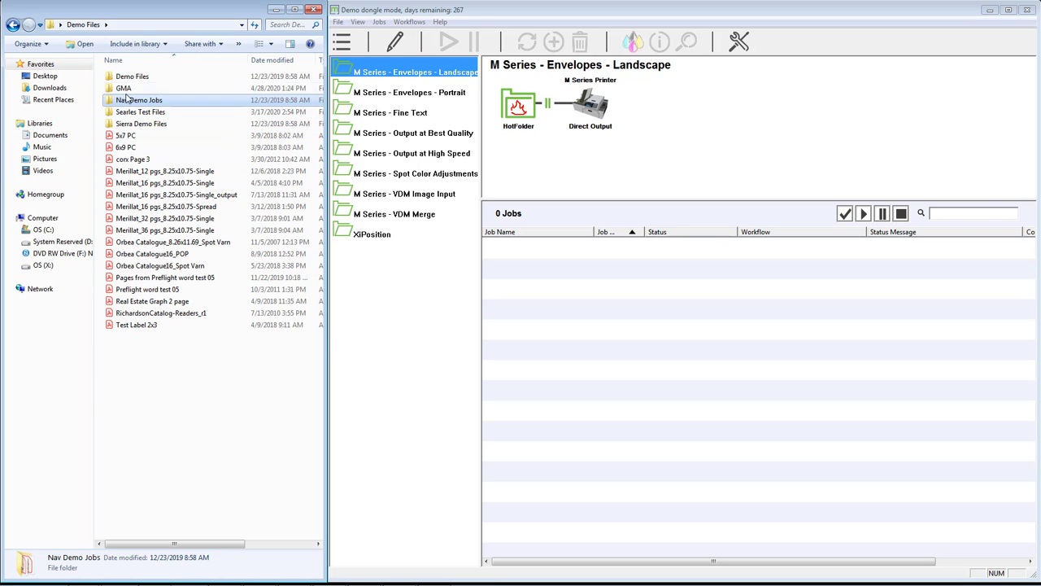
double_click(127, 90)
left_click_drag(163, 111, 669, 166)
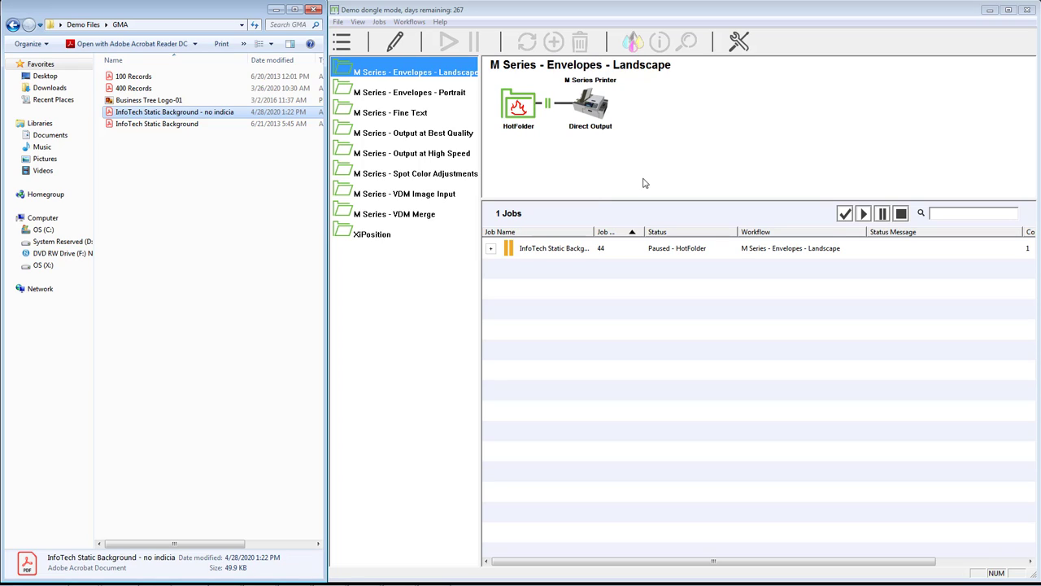
Open the workflow of the paused InfoTech Static Background job for editing.
left_click(553, 252)
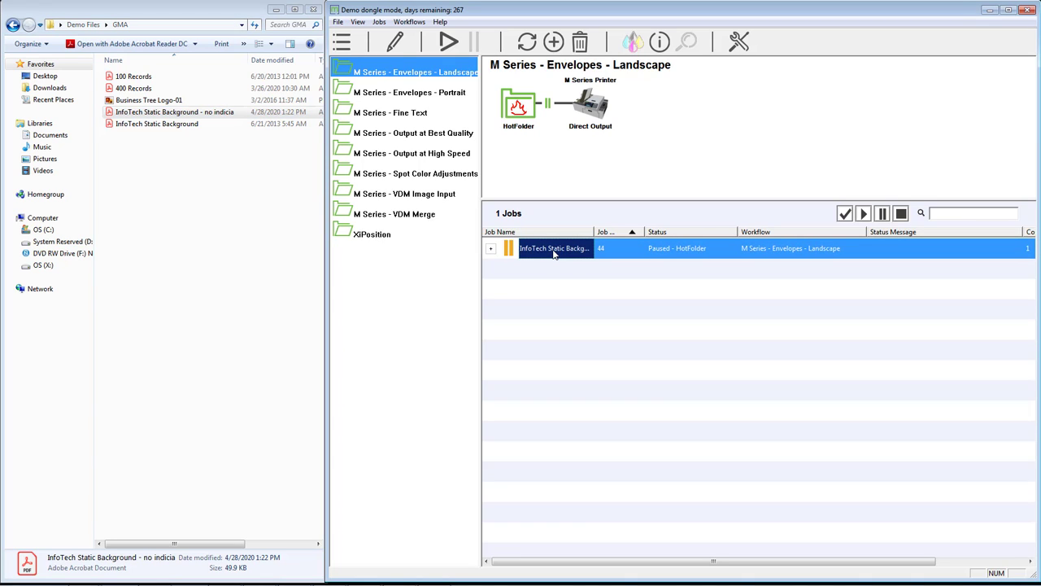
right_click(554, 254)
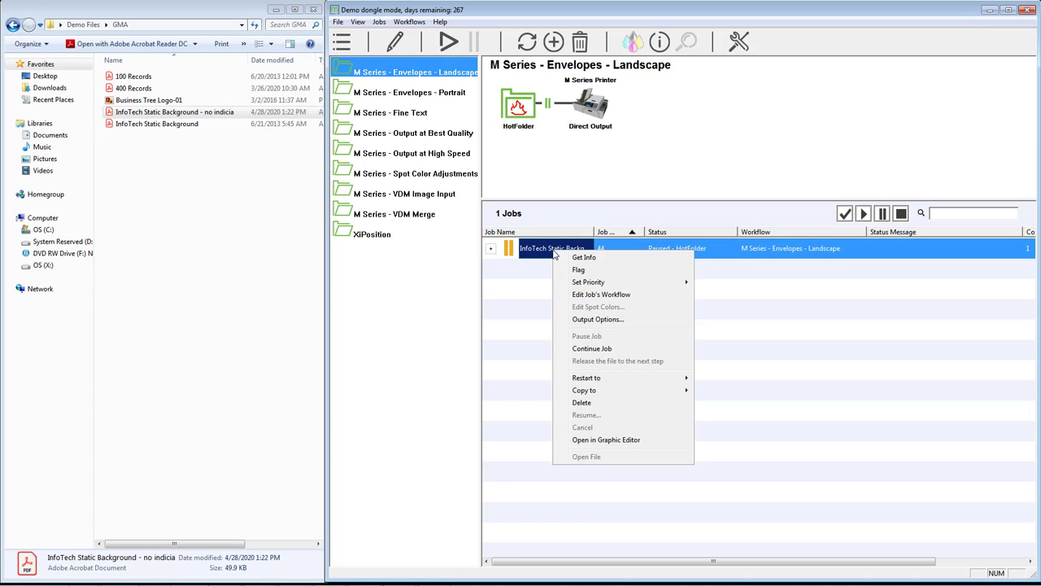
left_click(587, 294)
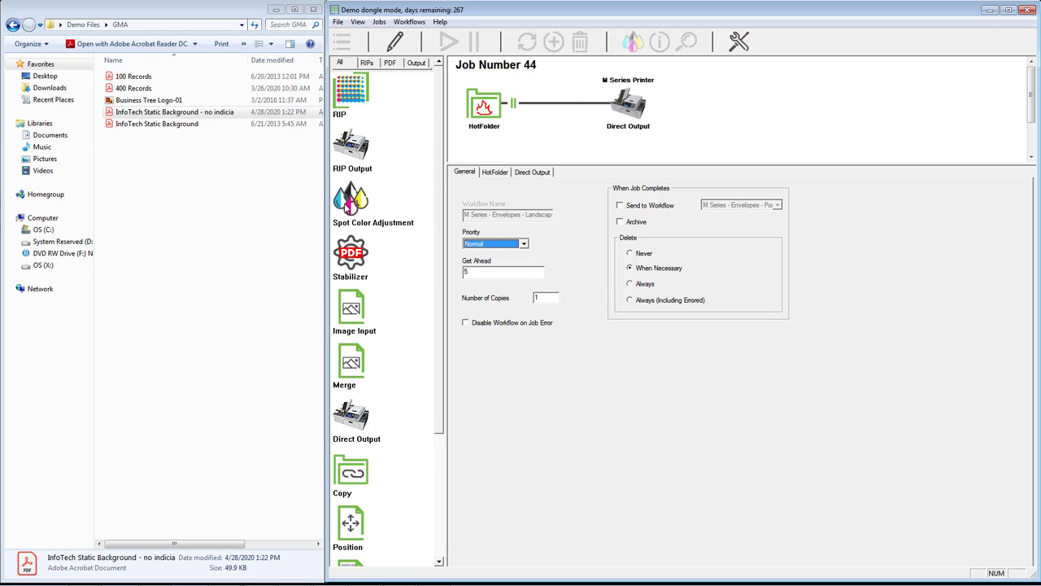
Try adding Spot Color Adjustment with Pause After and a Position step between HotFolder and Direct Output, and remove both.
left_click_drag(349, 208, 555, 101)
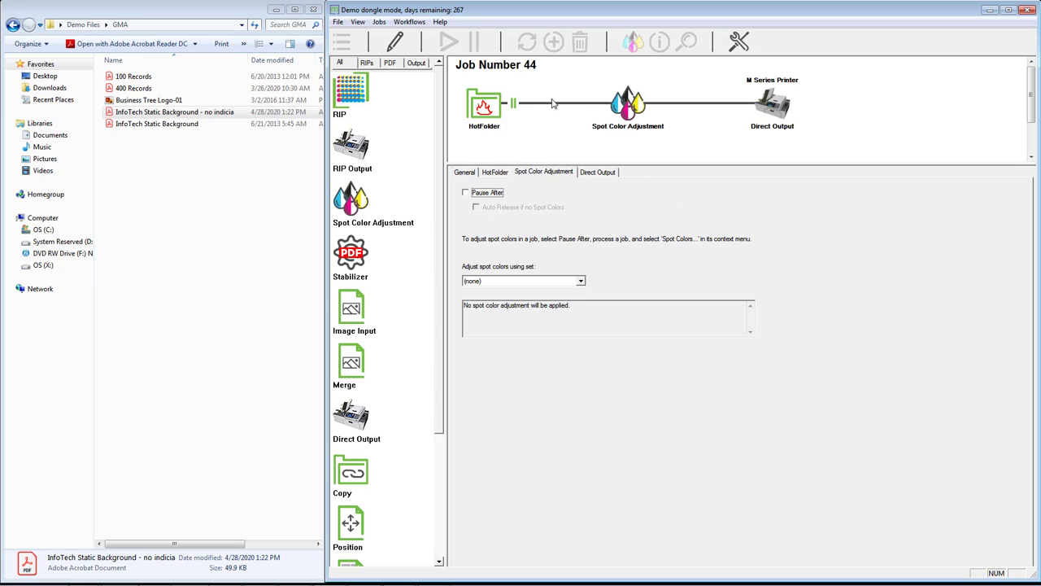
left_click(482, 193)
left_click_drag(438, 309, 439, 437)
left_click_drag(368, 391, 701, 109)
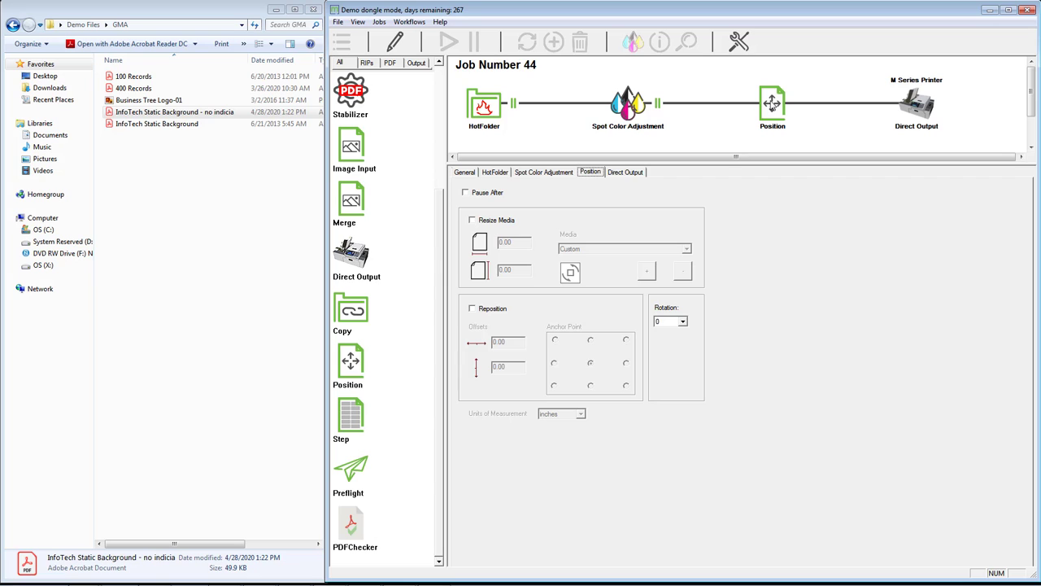
left_click_drag(768, 104, 647, 115)
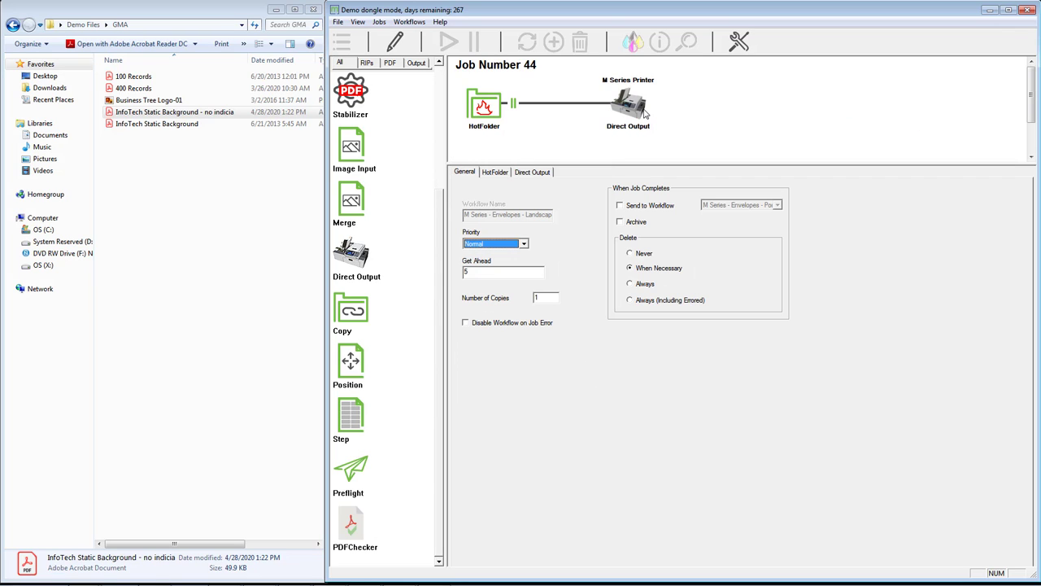
In the Direct Output settings, try the Photo Glossy paper profile and set the profile to Commercial Envelopes.
left_click(623, 108)
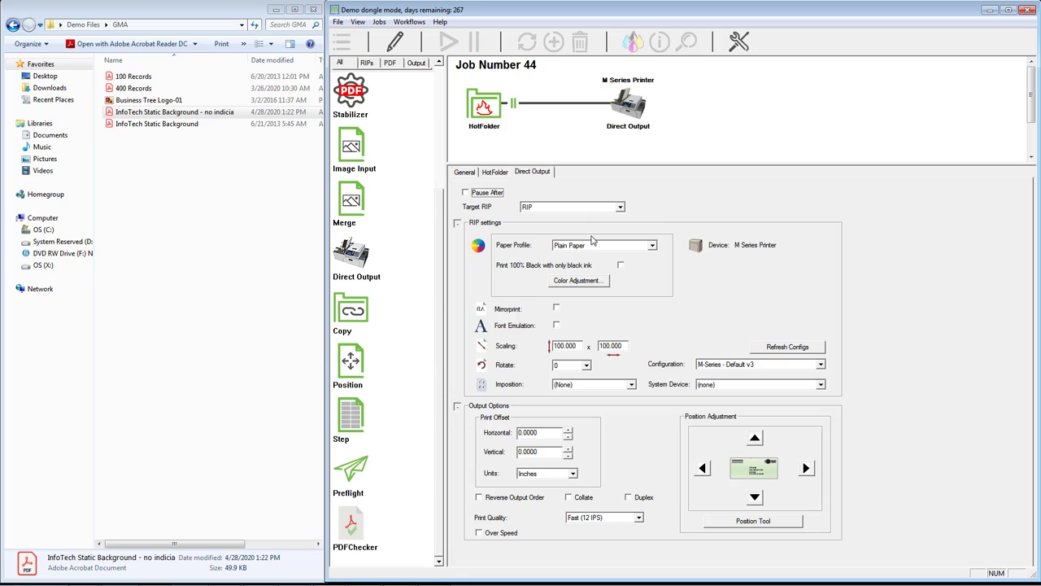
left_click(614, 246)
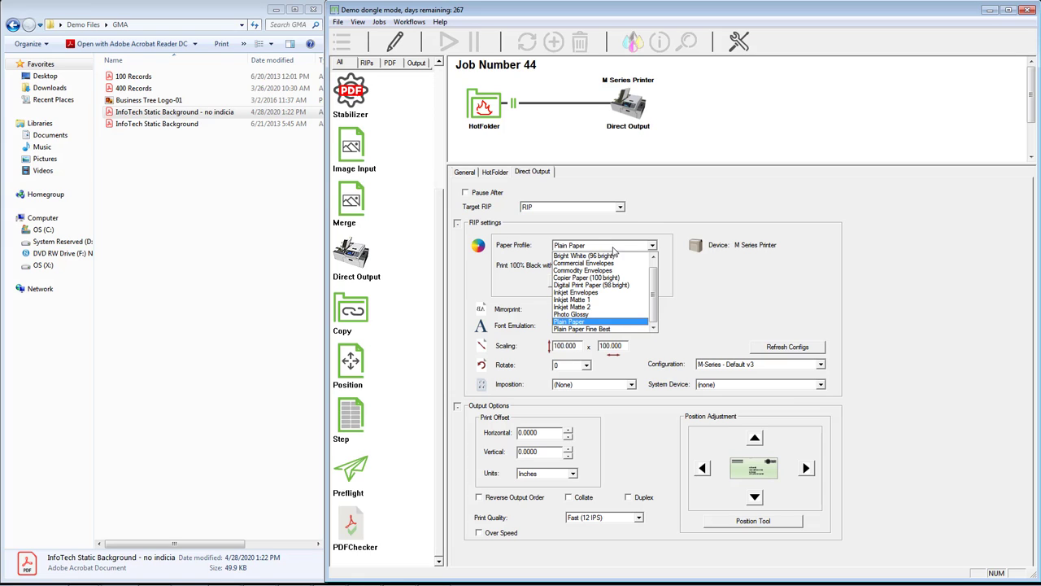
left_click(615, 262)
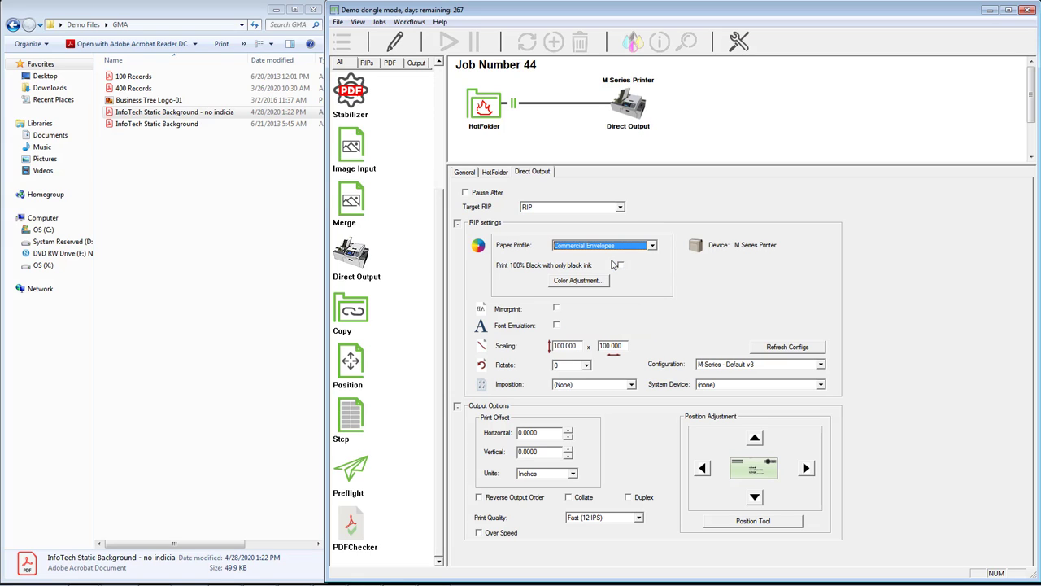
left_click(642, 245)
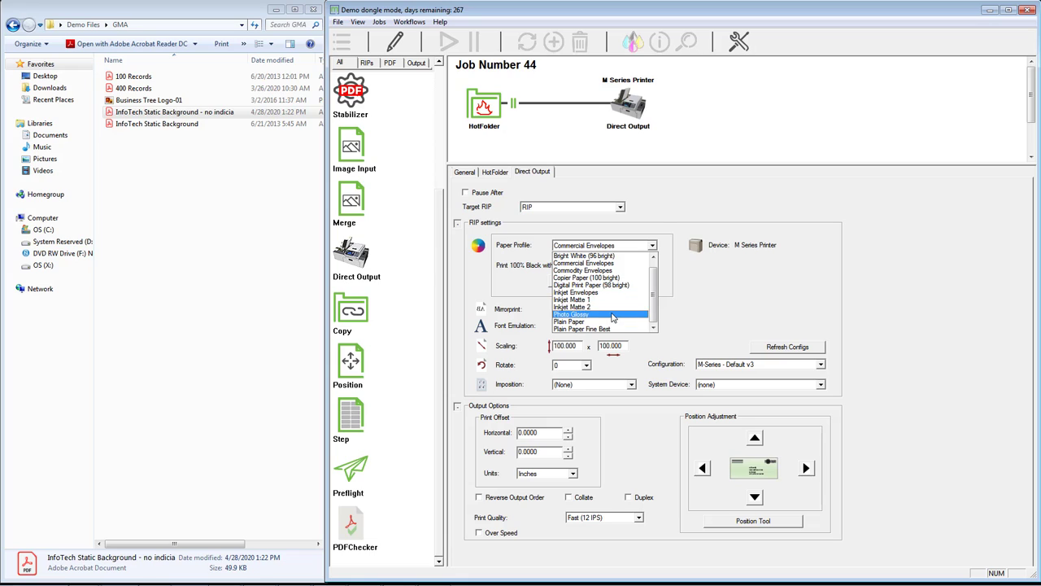
left_click(612, 317)
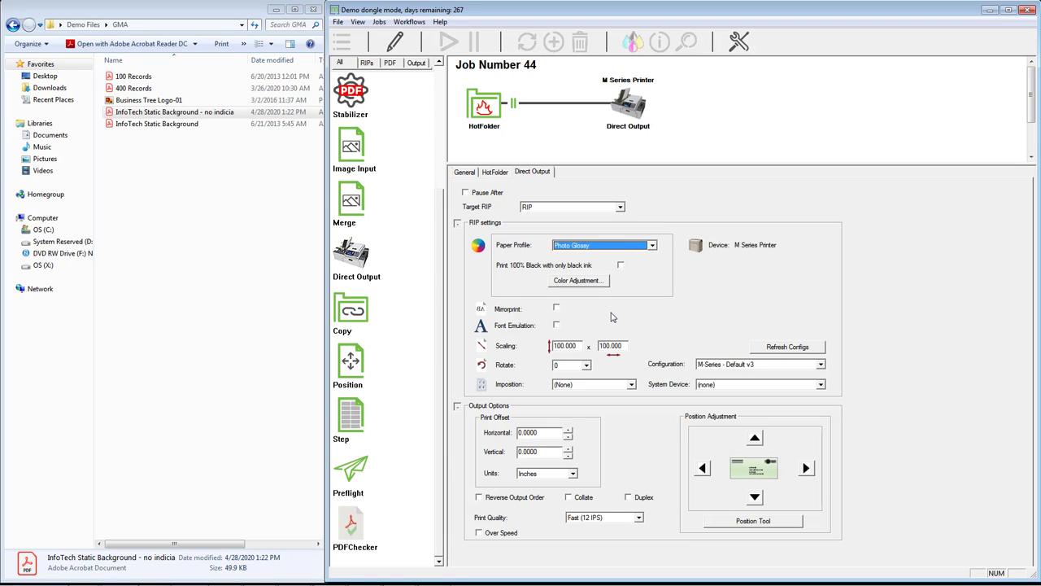
left_click(629, 246)
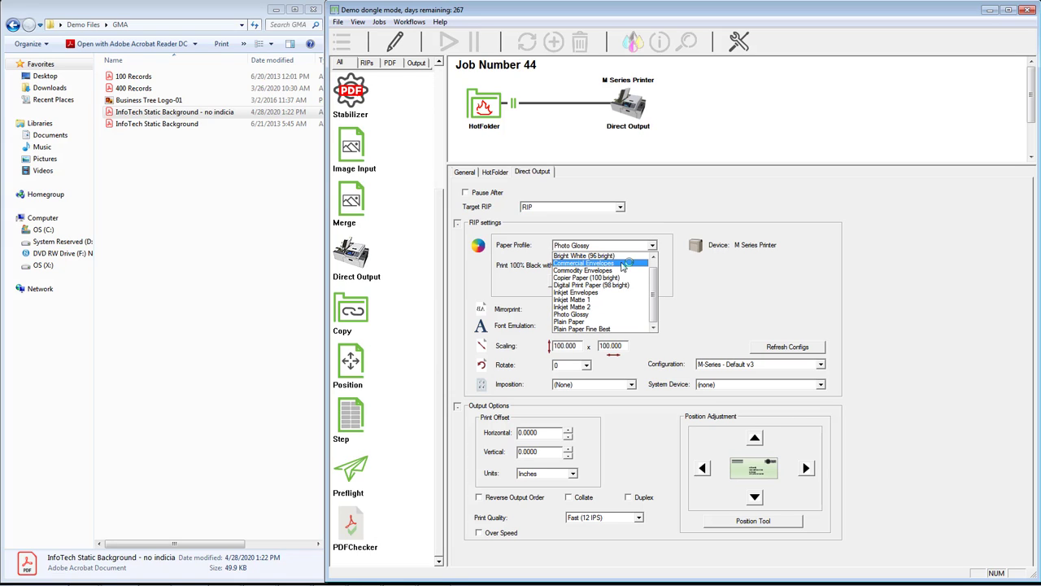
left_click(624, 264)
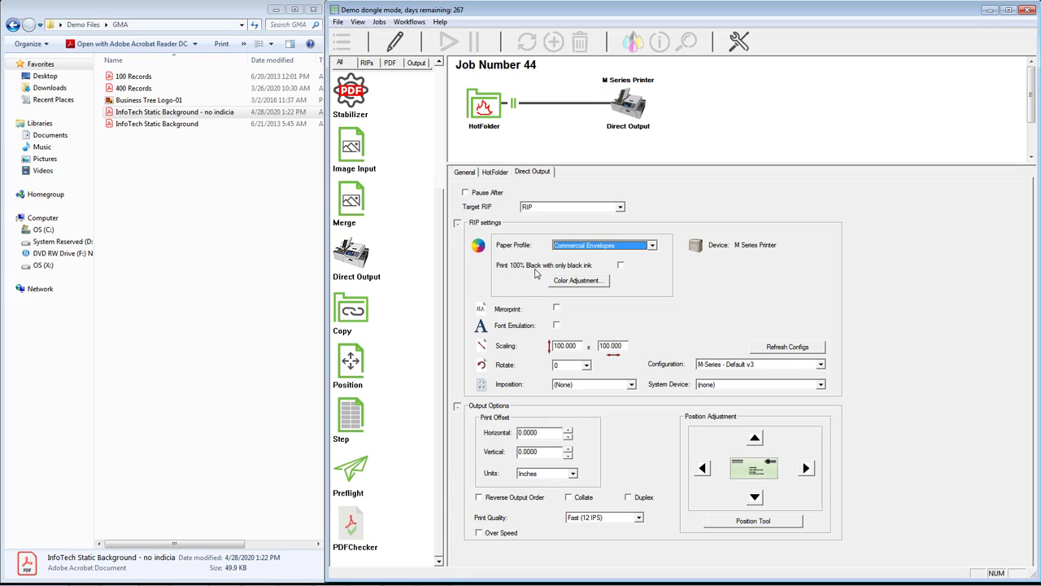
left_click(621, 266)
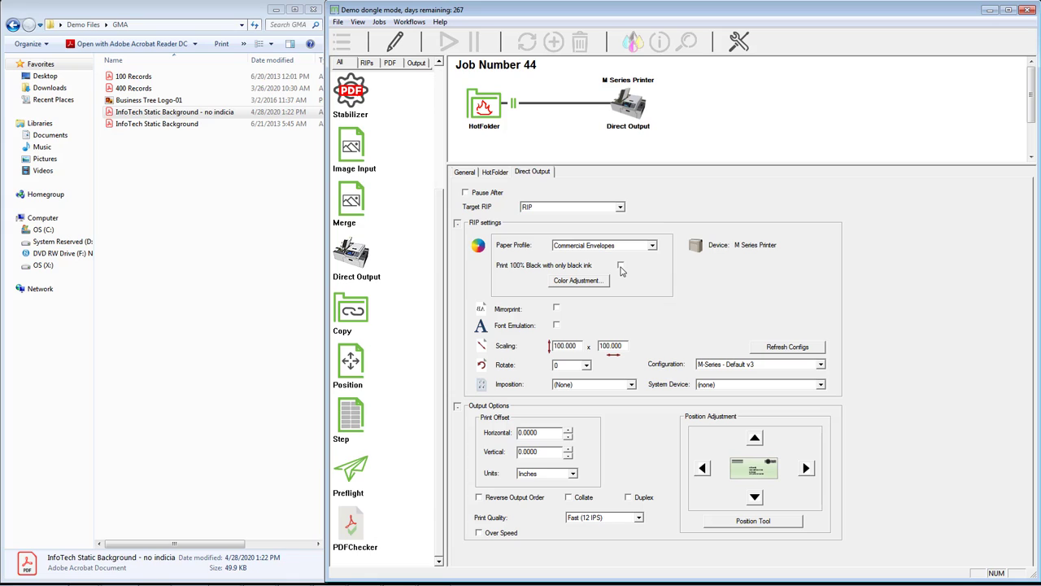
Try darker and lighter All Channels levels in Color Adjustment, reset to the middle level and cancel the dialog.
left_click(561, 286)
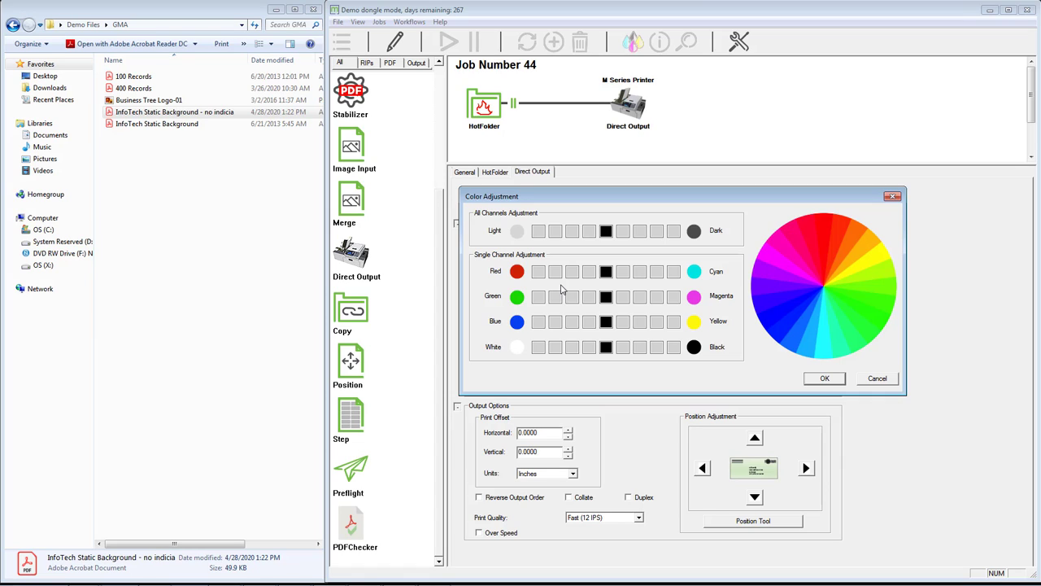
left_click(656, 234)
left_click(554, 235)
left_click(602, 235)
left_click(867, 380)
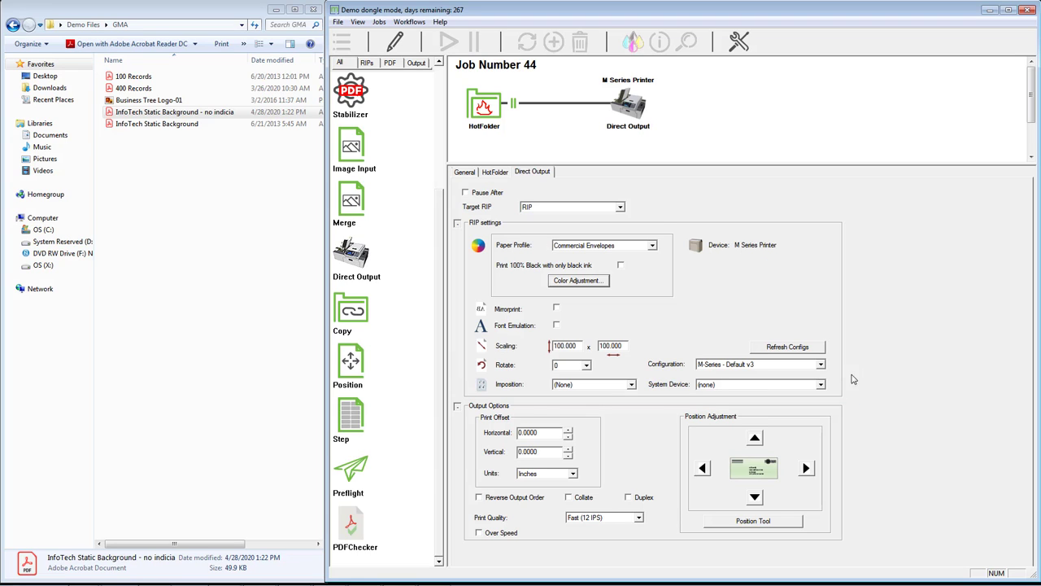
Check the rotation choices, and switch the configuration to M-Series - Line Art, Text v3 and back to M-Series - Default v3.
left_click(587, 366)
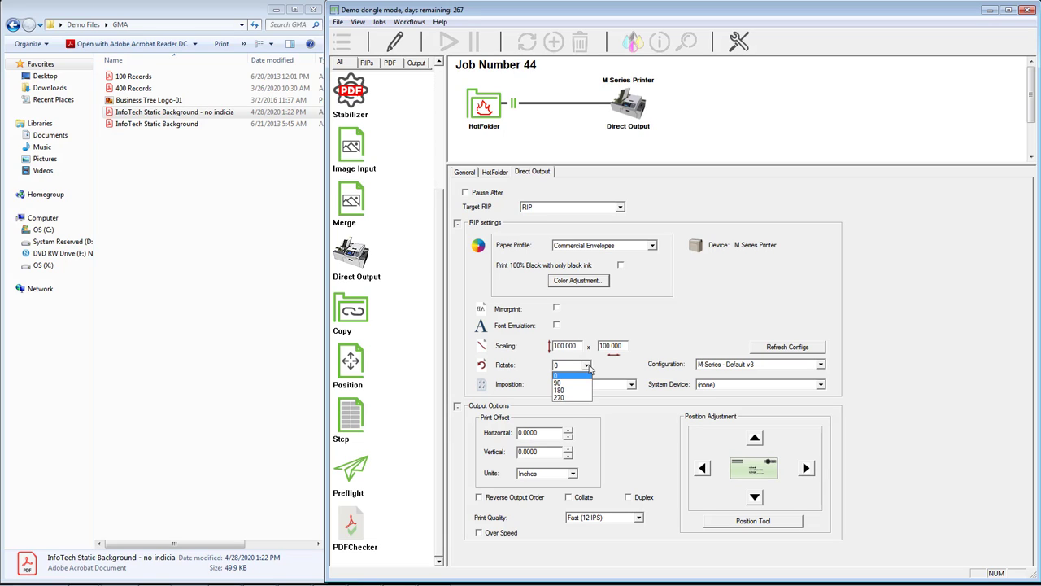
left_click(775, 368)
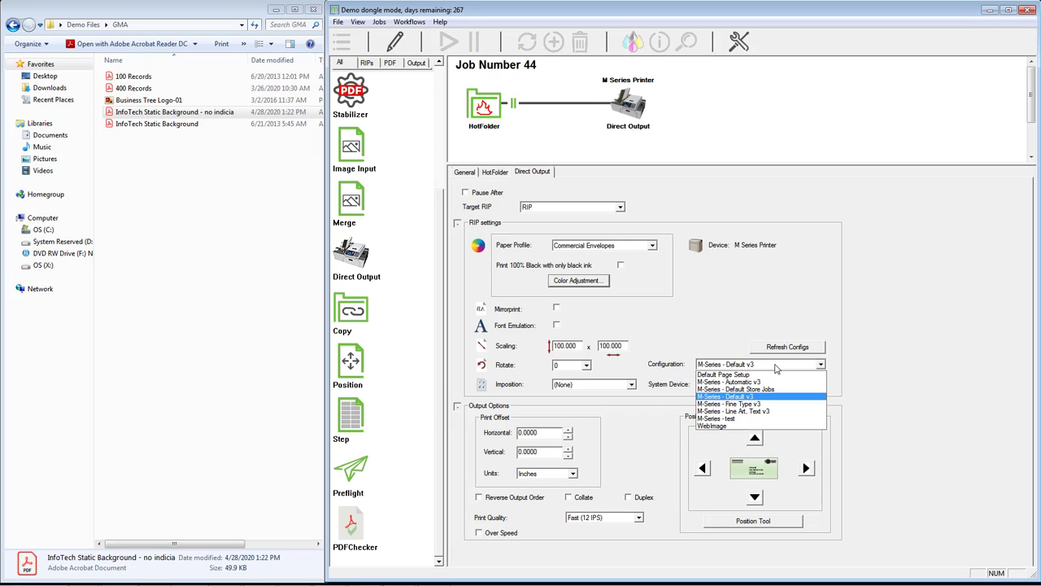
left_click(773, 411)
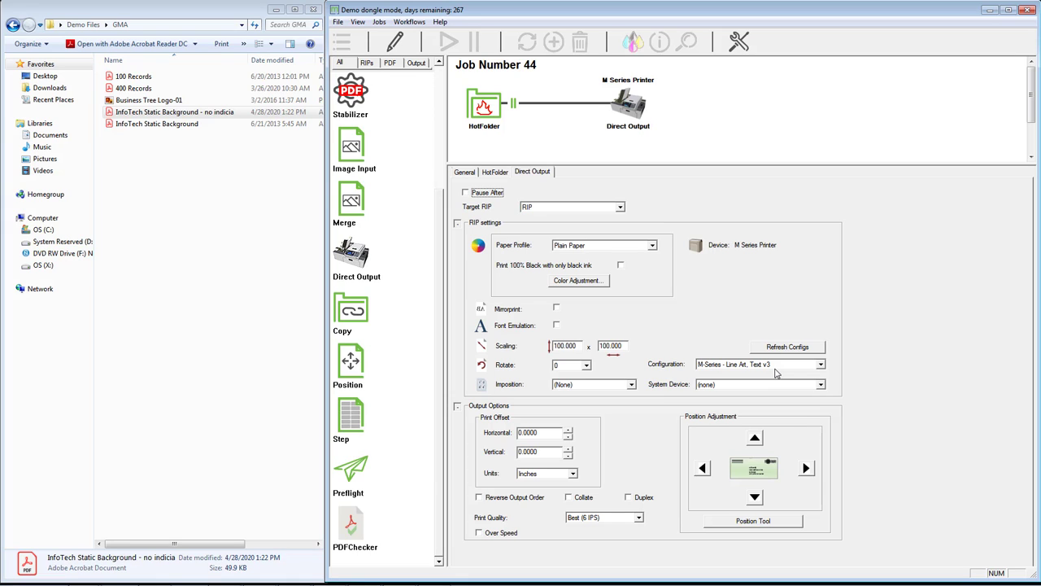
left_click(777, 366)
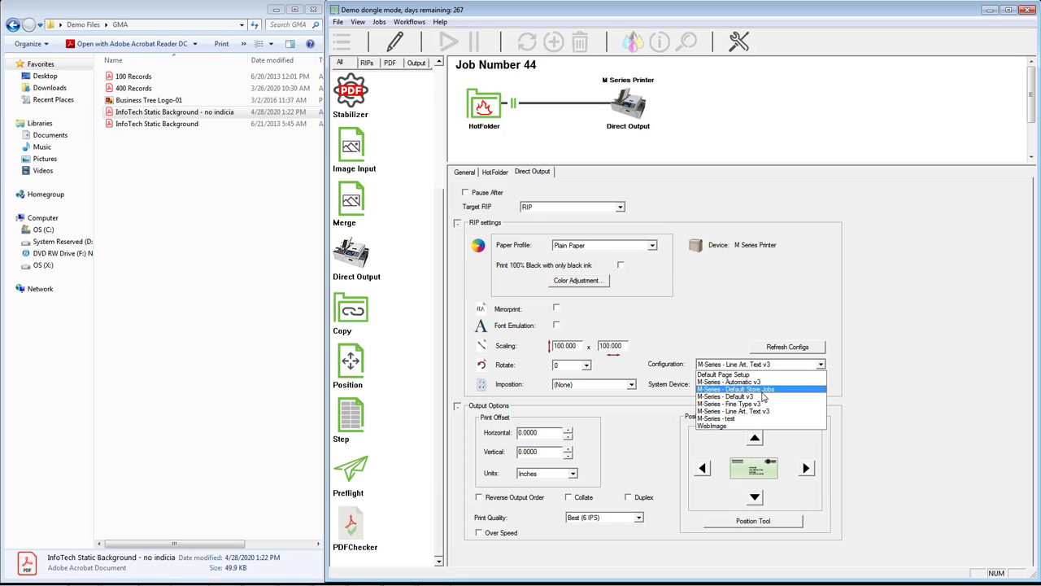
left_click(764, 396)
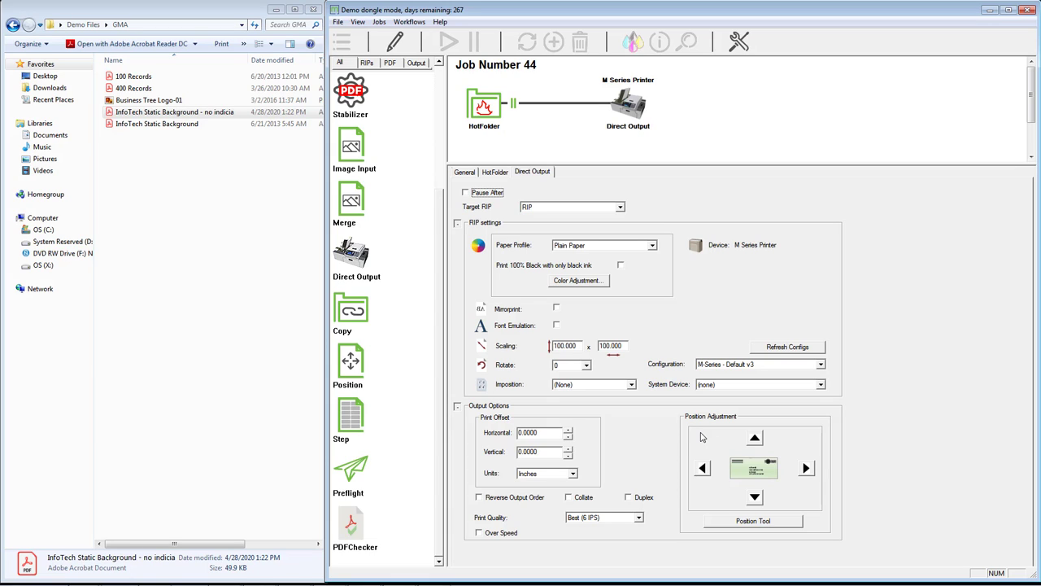
Keep the print quality at Best (6 IPS), finish editing the workflow and release the job to the next step.
left_click(631, 521)
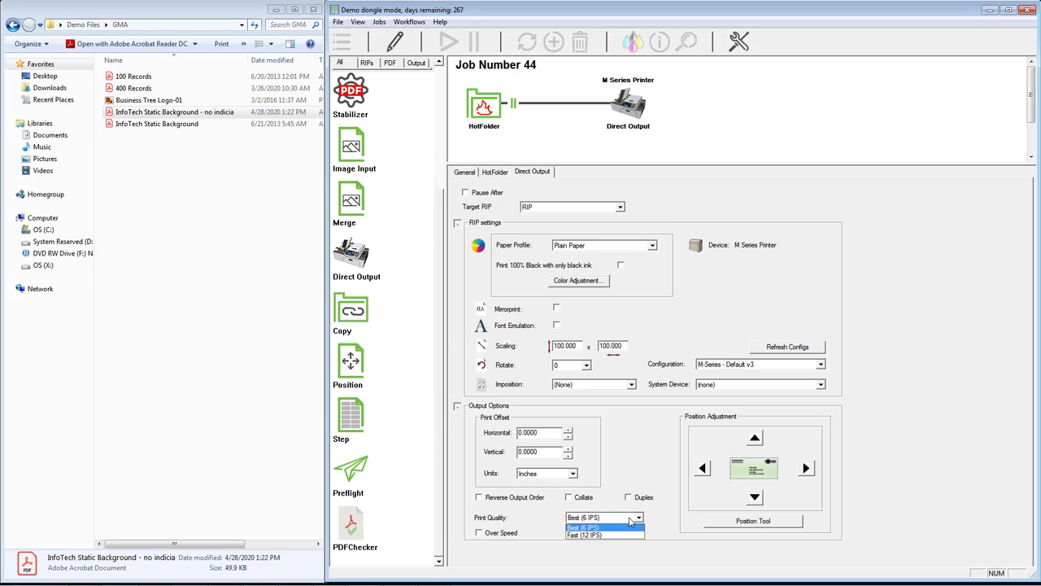
left_click(631, 521)
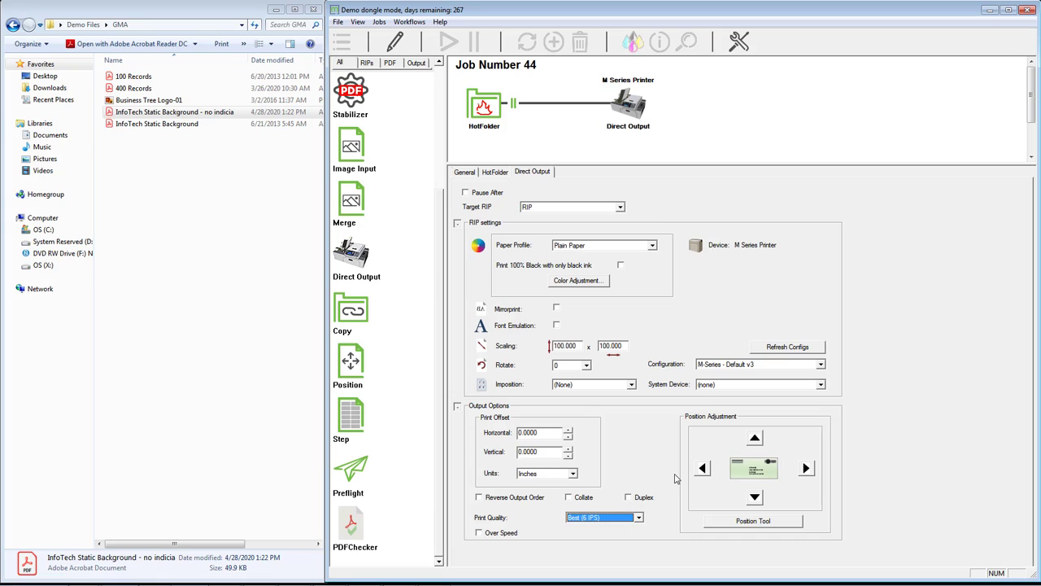
left_click(395, 43)
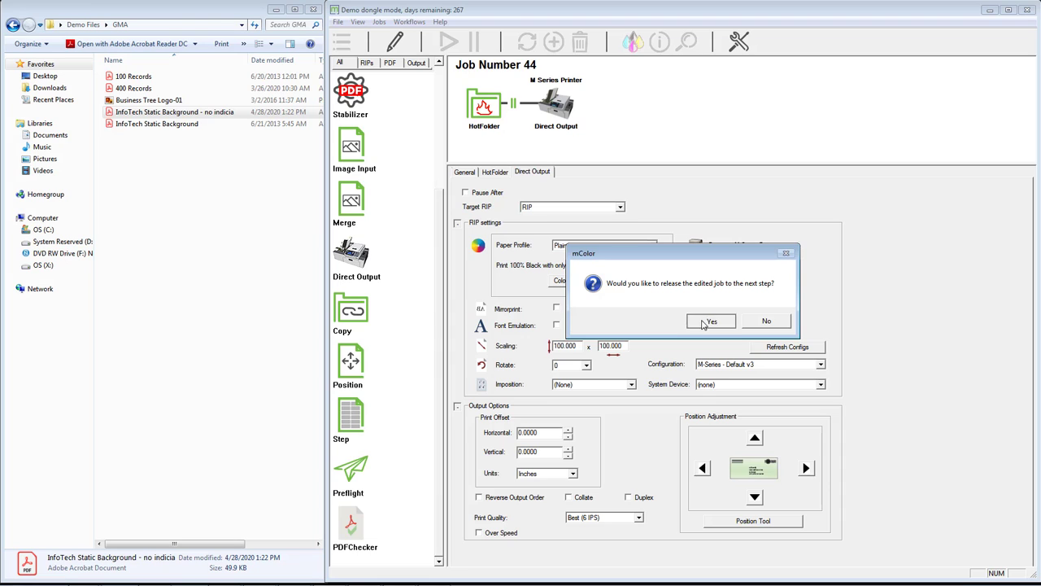
left_click(704, 321)
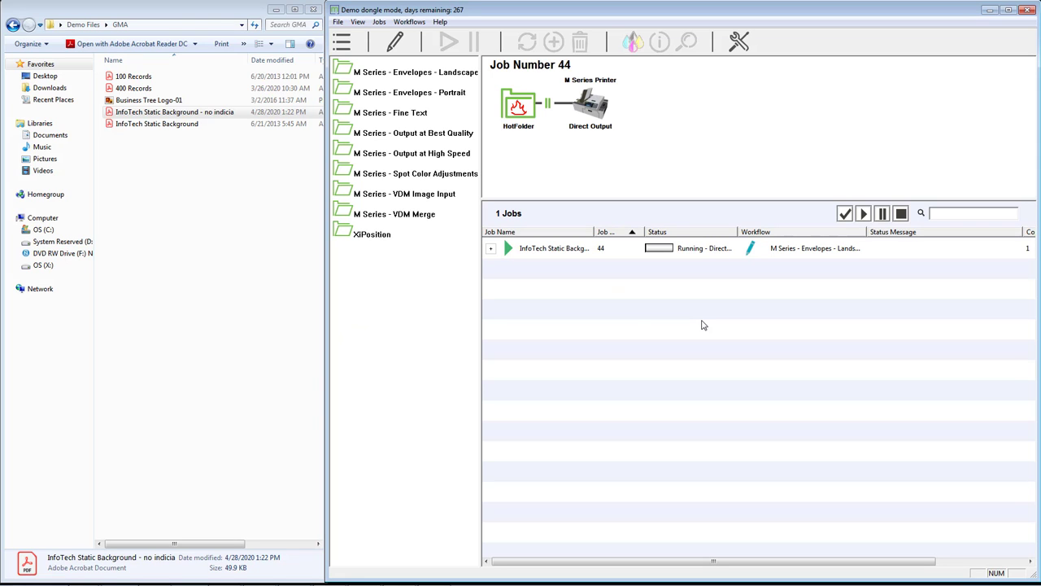